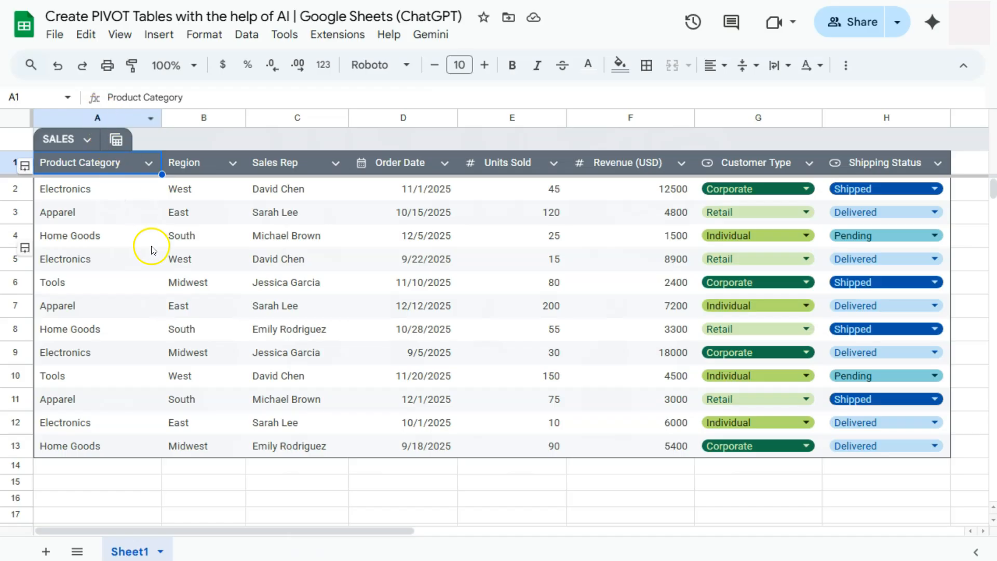
# - Look at the download formats offered for the sales spreadsheet, including PDF
pyautogui.click(53, 34)
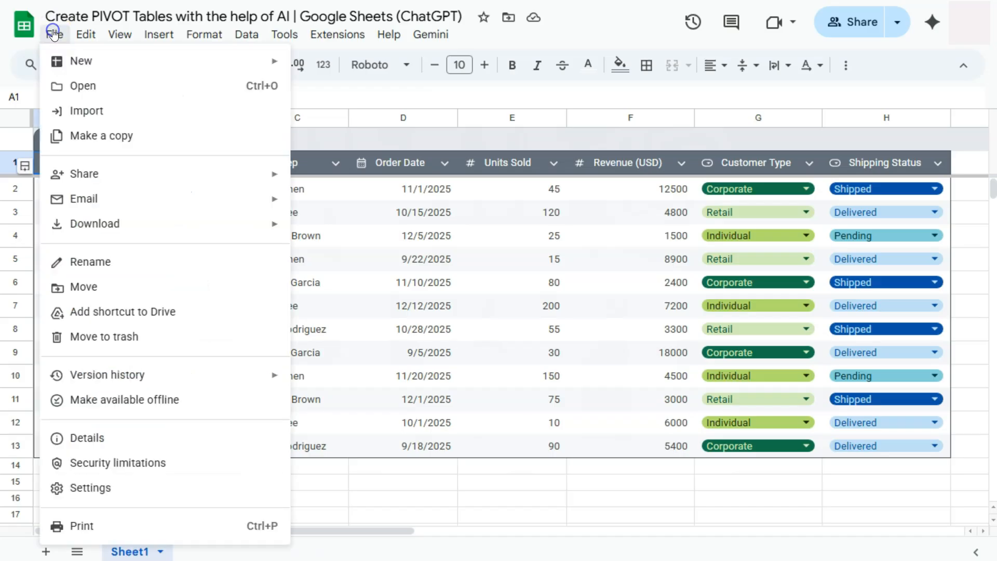
pyautogui.moveTo(82, 223)
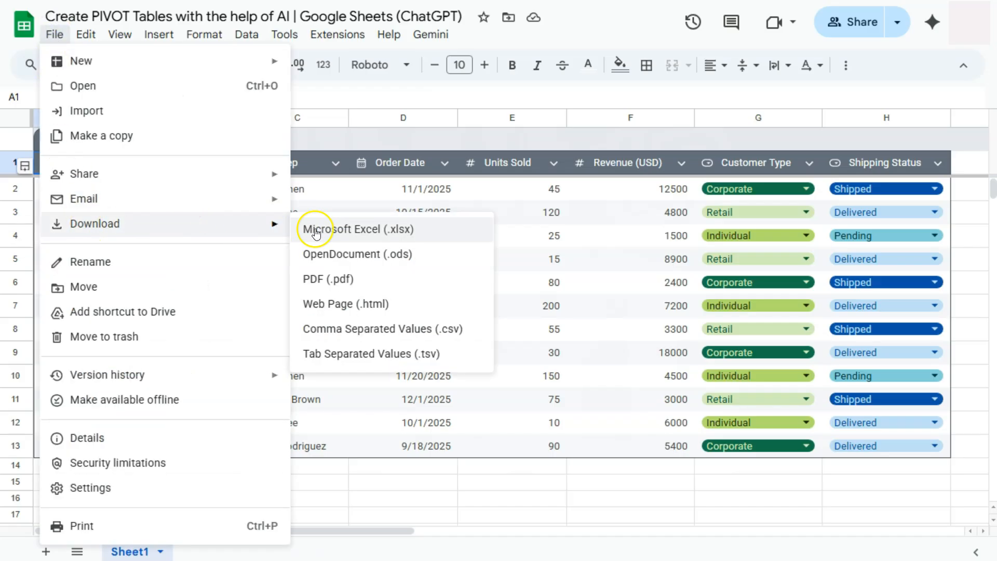
pyautogui.click(328, 287)
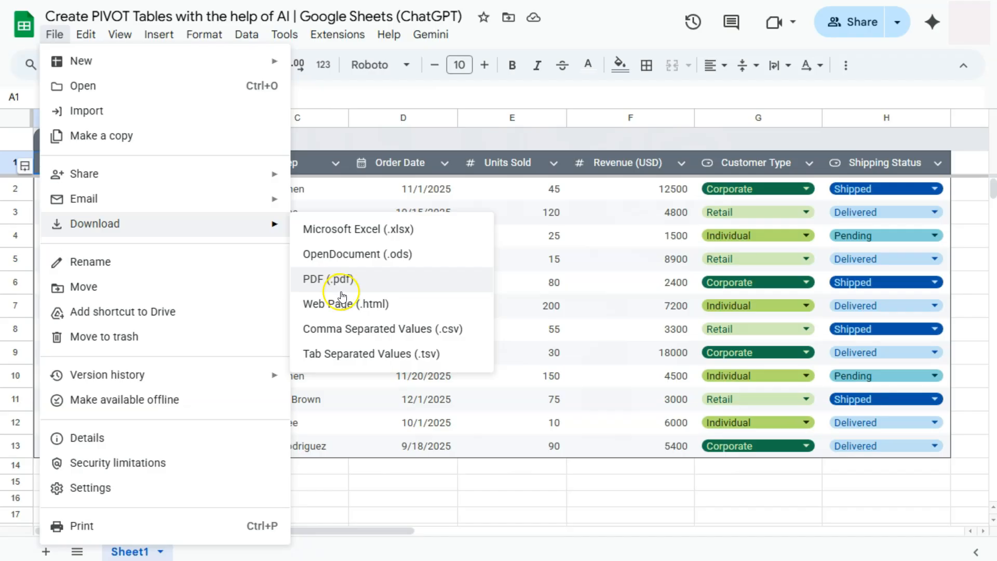
pyautogui.click(463, 137)
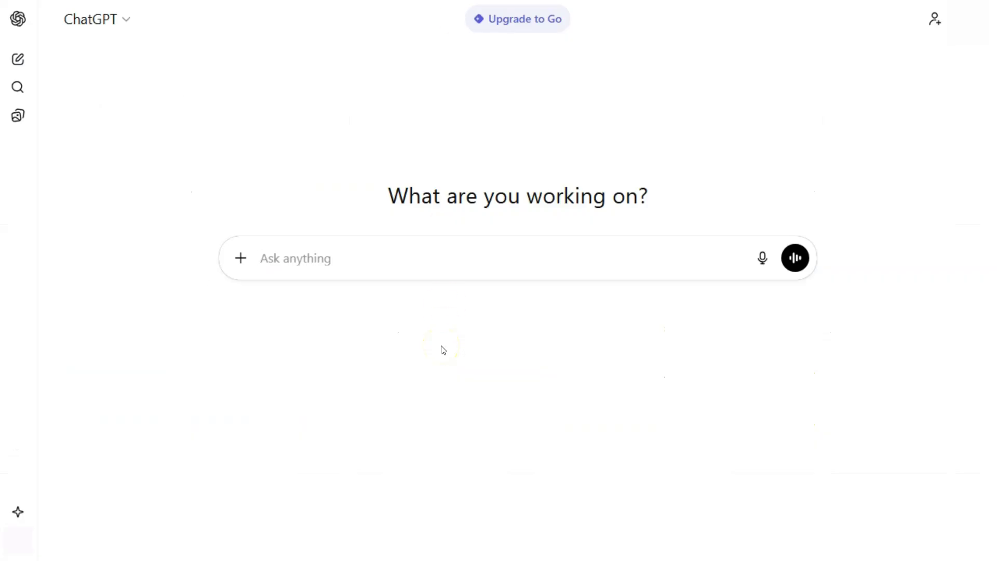
# - Attach the SAMPLE DATA PDF from the Downloads folder to a new ChatGPT prompt
pyautogui.click(240, 259)
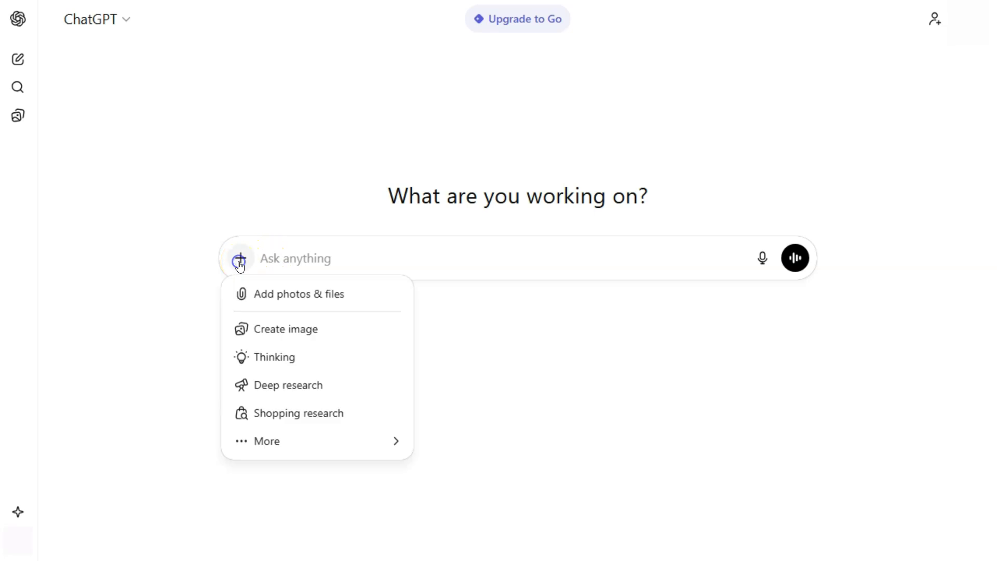
pyautogui.click(310, 295)
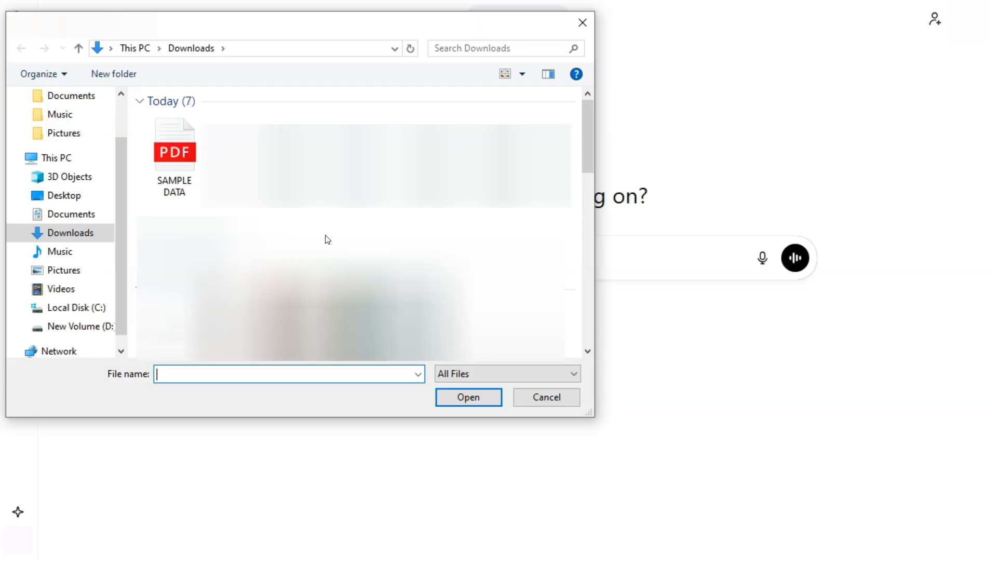
pyautogui.click(175, 156)
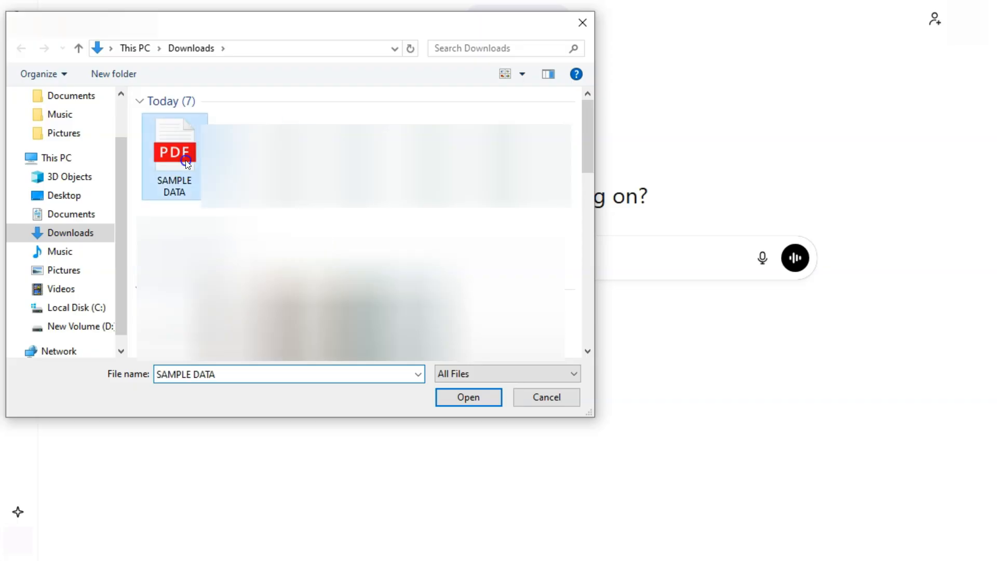
pyautogui.click(467, 397)
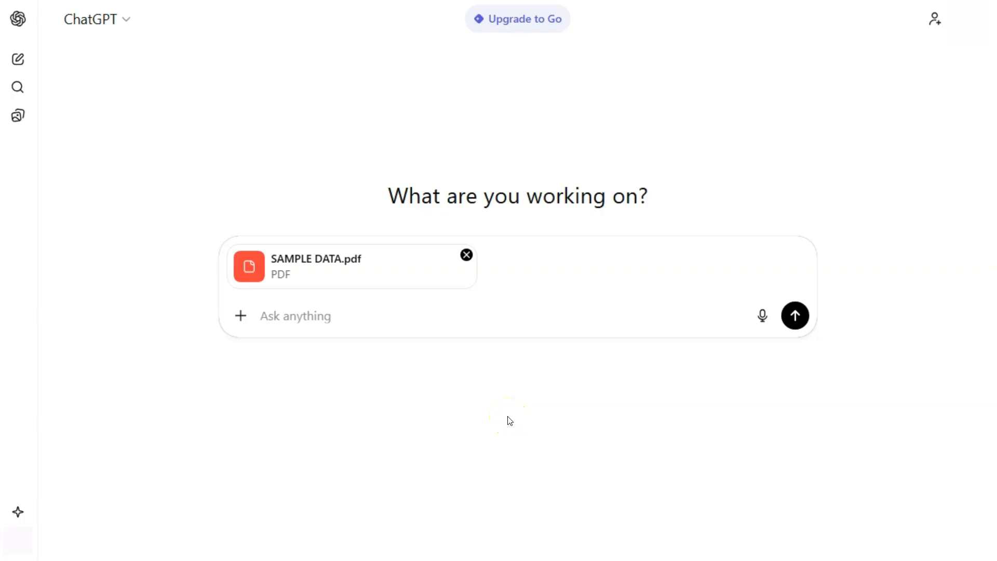
# - Ask ChatGPT: "Suggest some Pivot Table setting that I can do with this data"
pyautogui.click(291, 320)
pyautogui.write('Suggest some Pivot Table setting that I can do with this data')
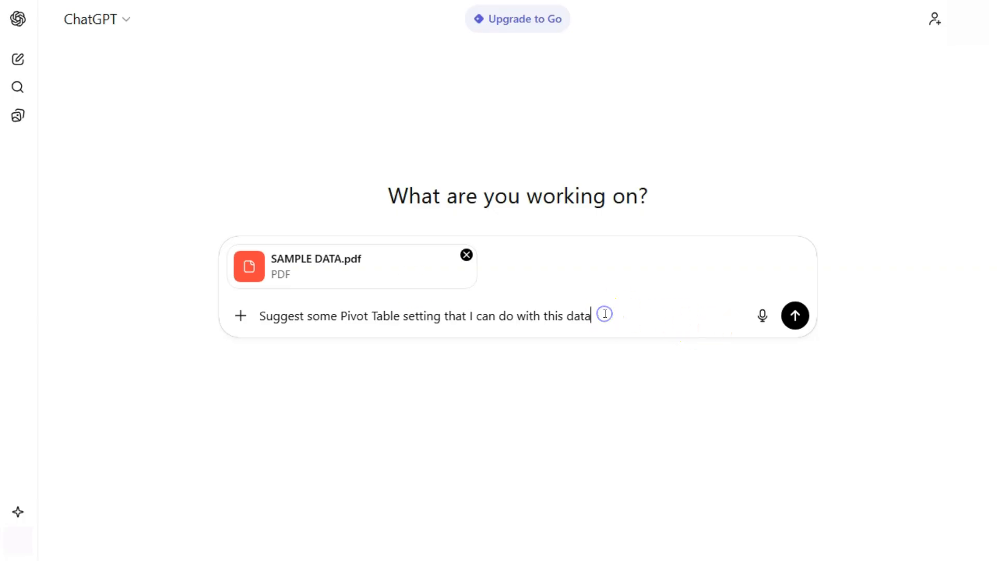
pyautogui.press('Return')
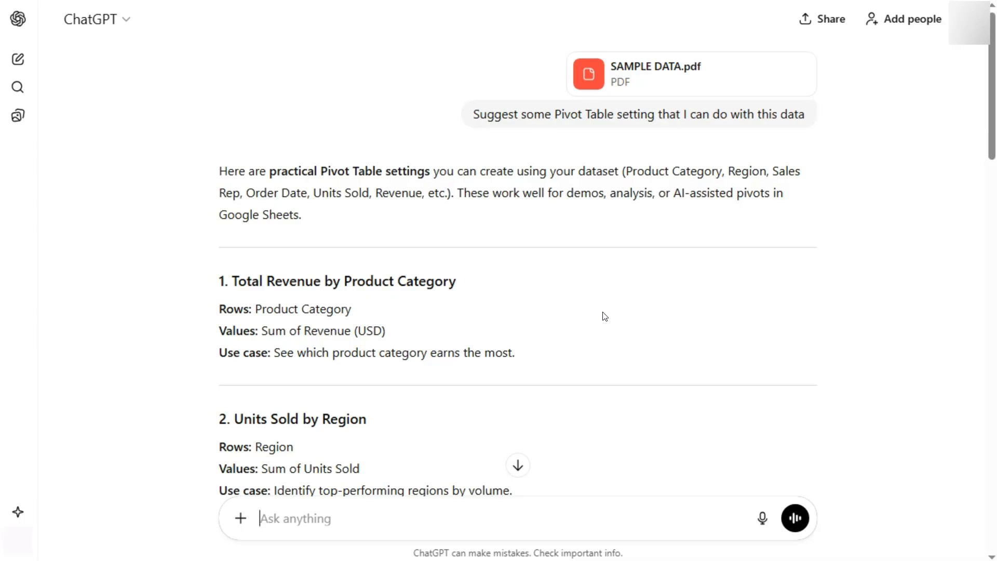
# - Read through ChatGPT's suggested pivot table settings, focusing on the rows and values for Units Sold by Region
pyautogui.scroll(-5, 543, 329)
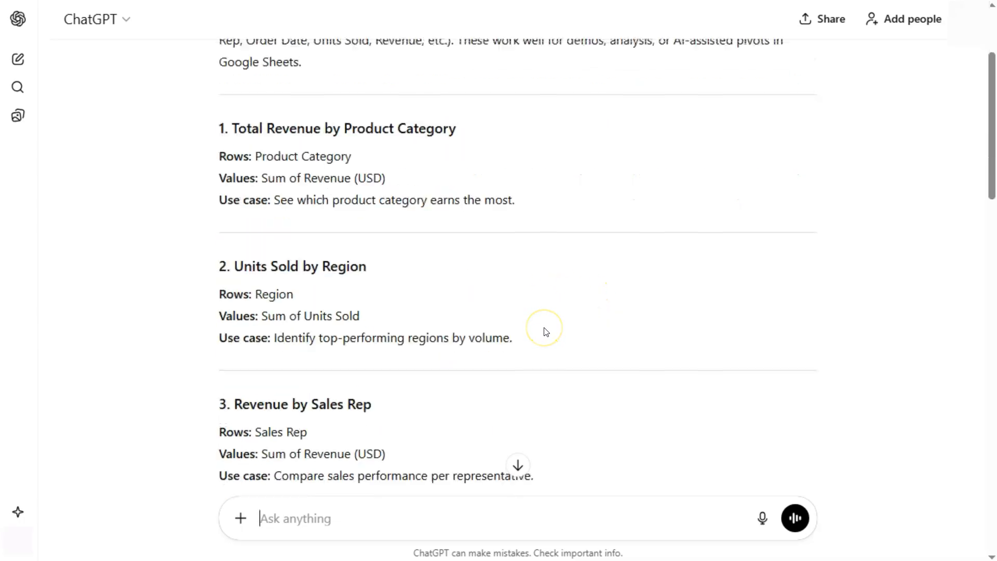
pyautogui.scroll(-10, 546, 332)
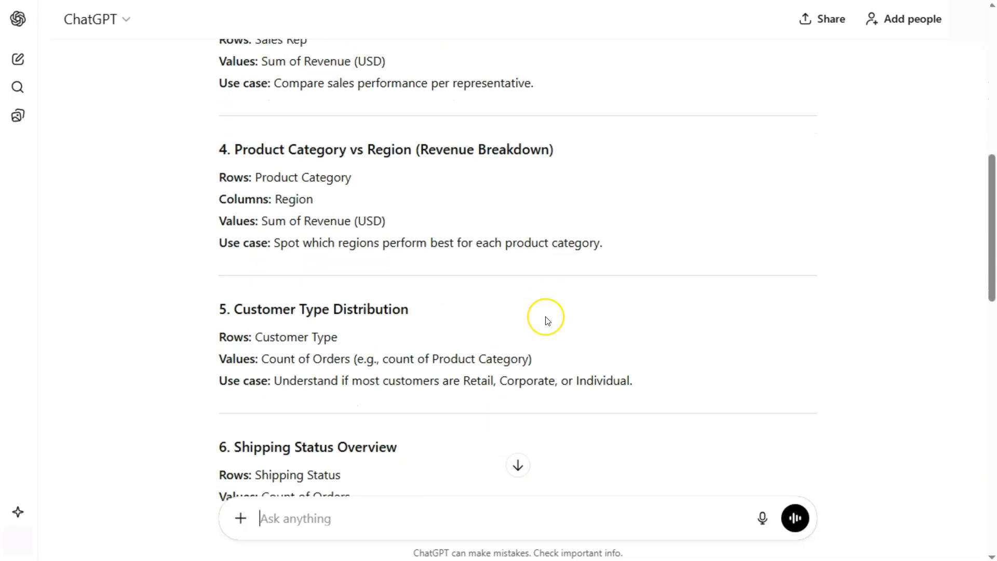
pyautogui.scroll(-2, 546, 321)
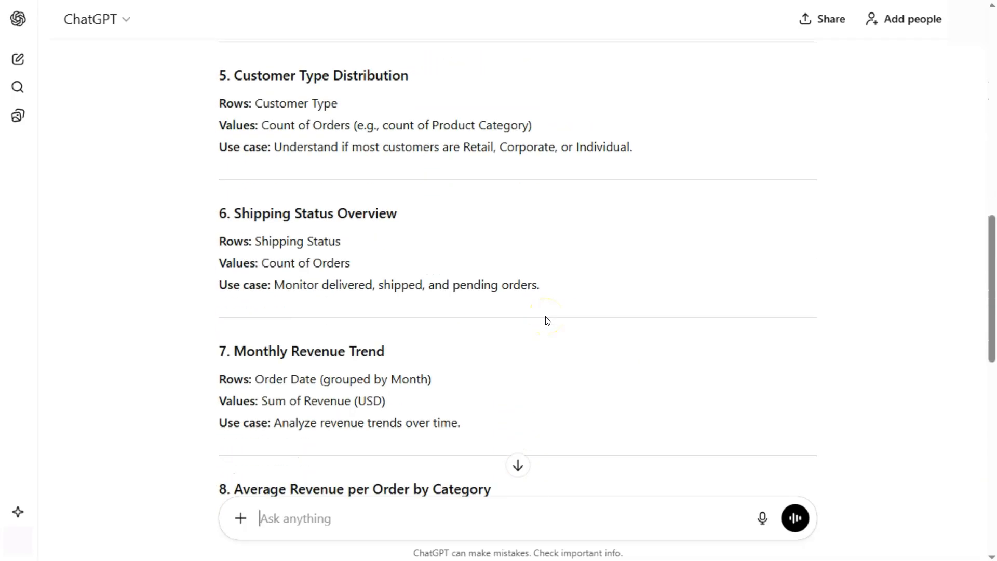
pyautogui.scroll(12, 547, 320)
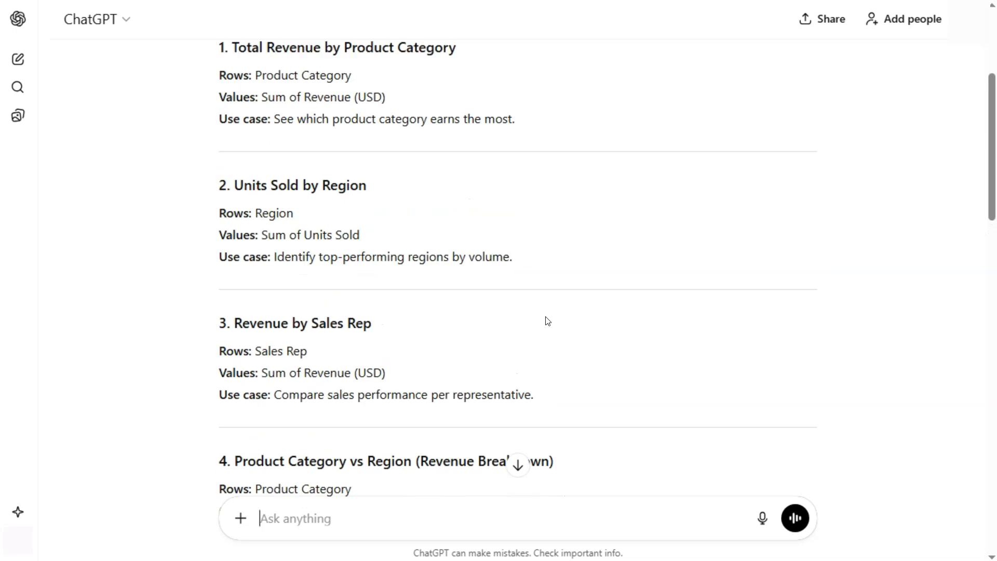
pyautogui.click(548, 293)
pyautogui.moveTo(255, 213); pyautogui.dragTo(290, 211)
pyautogui.moveTo(226, 235); pyautogui.dragTo(242, 235)
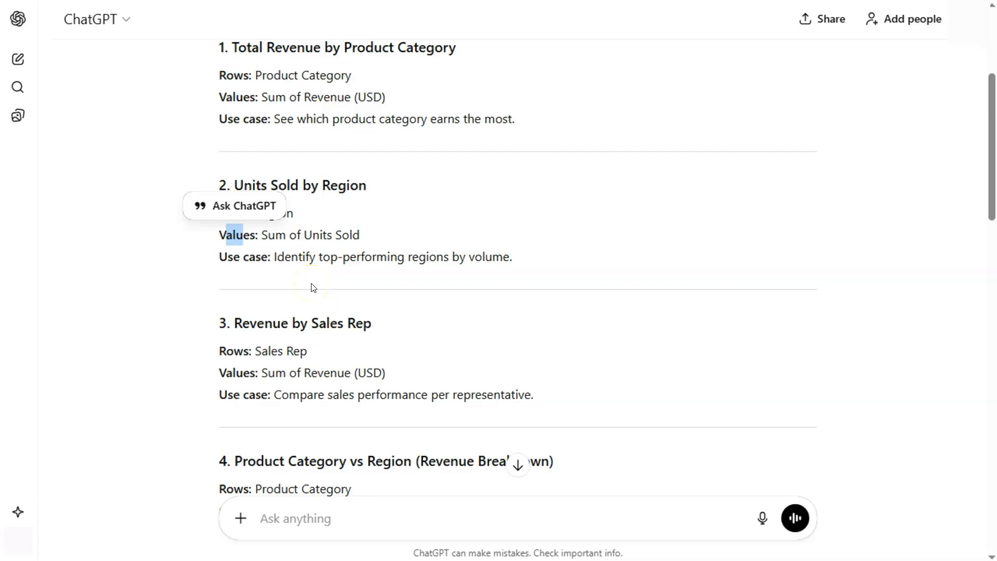
pyautogui.click(367, 235)
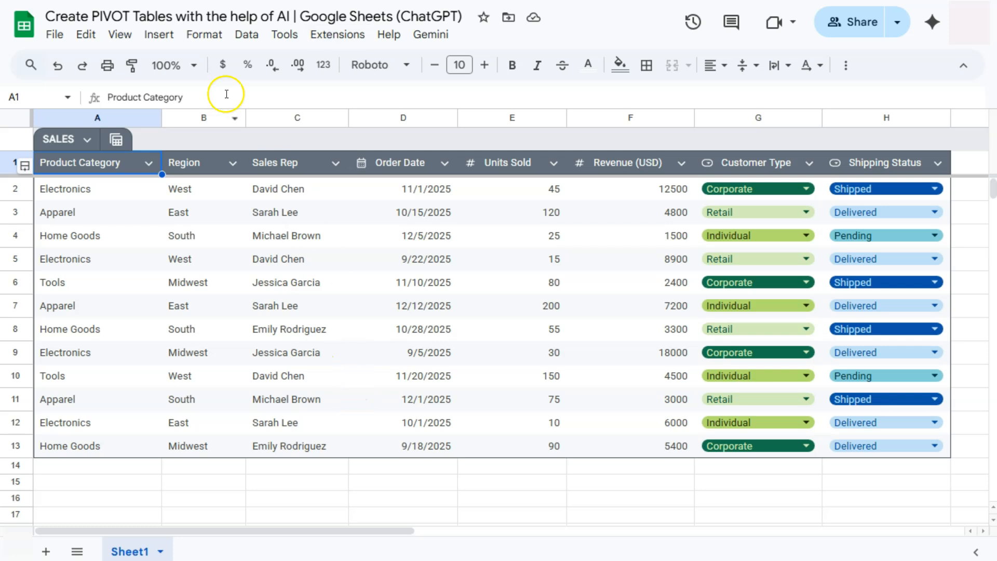
# - In Google Sheets, create a pivot table from the SALES data range in a new sheet
pyautogui.click(164, 42)
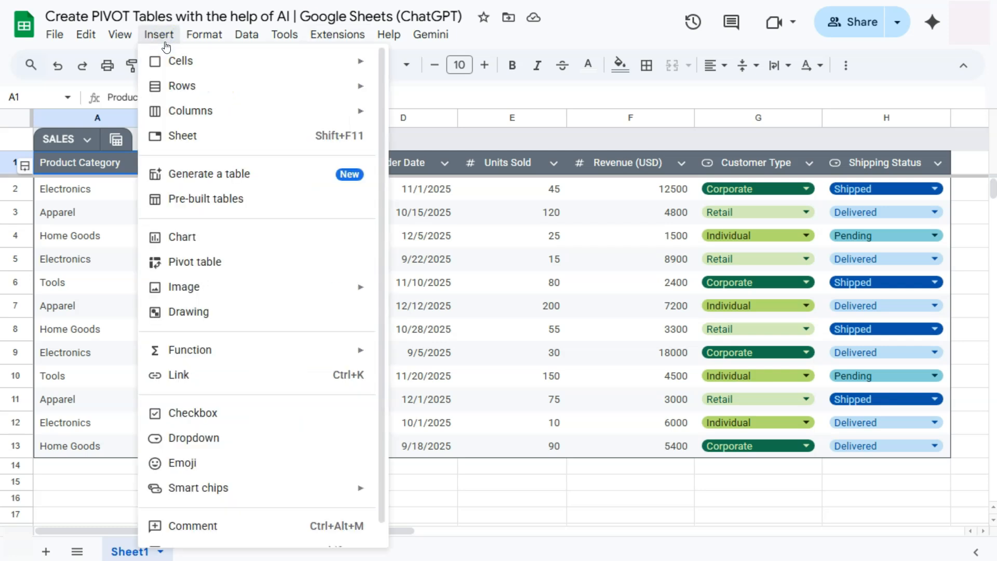
pyautogui.click(192, 262)
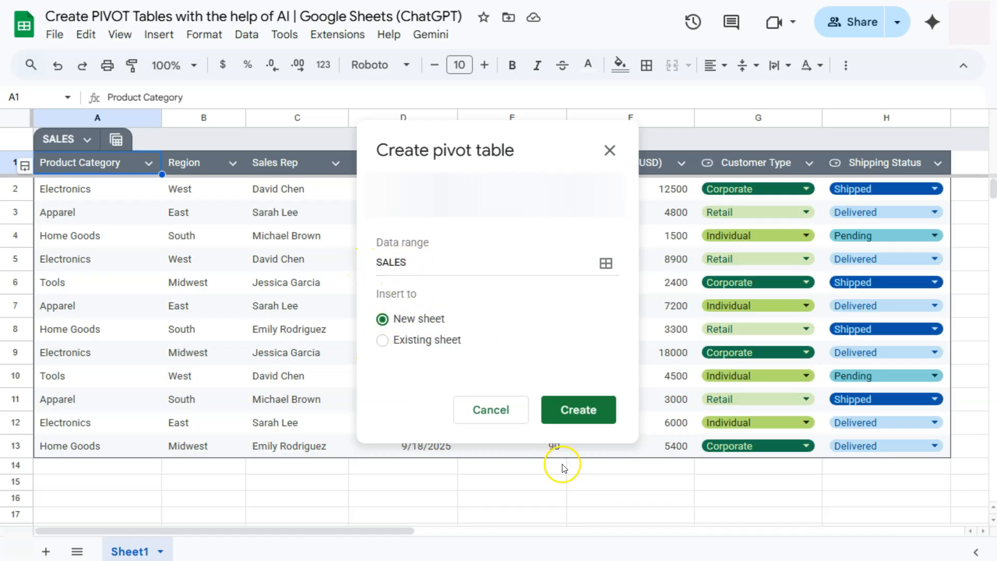
pyautogui.click(568, 409)
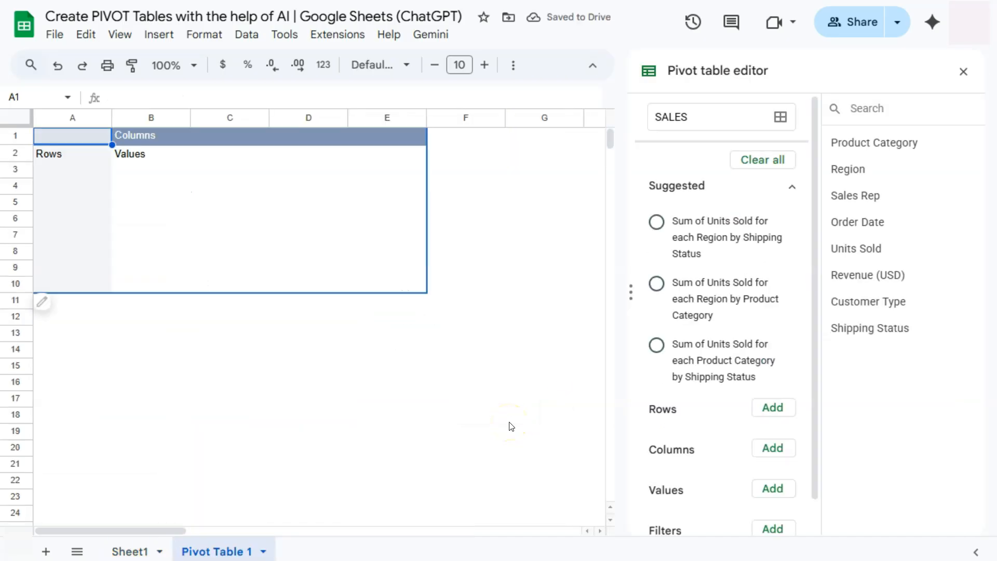
# - Add Region to the pivot table's rows and Units Sold to its values
pyautogui.click(467, 1)
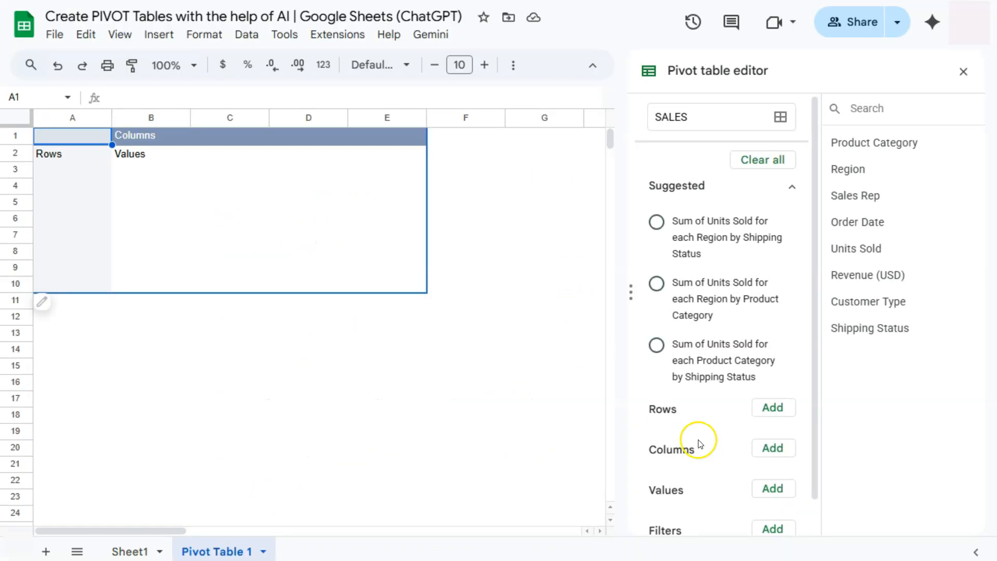
pyautogui.scroll(-2, 596, 419)
pyautogui.scroll(2, 468, 389)
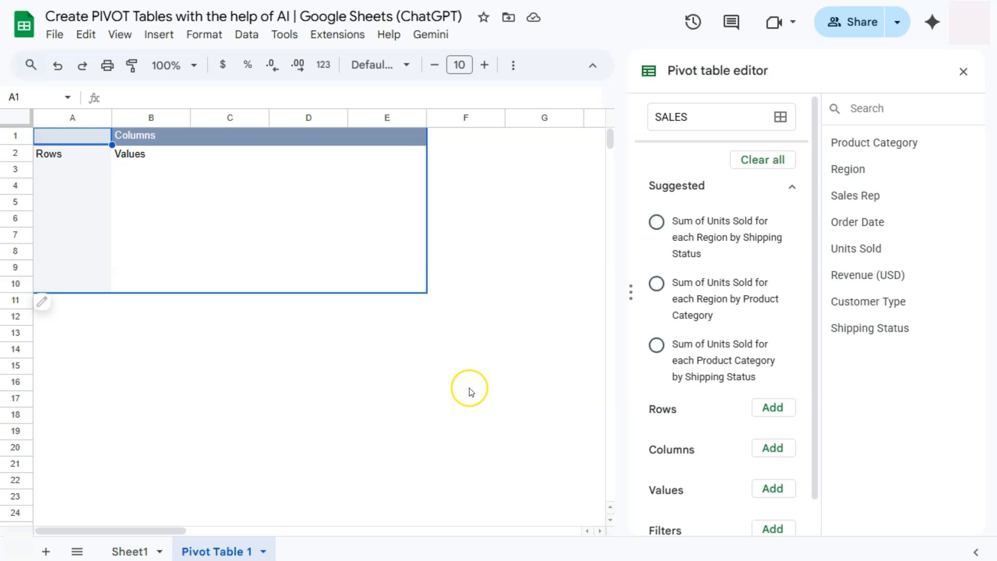
pyautogui.click(768, 411)
pyautogui.click(795, 229)
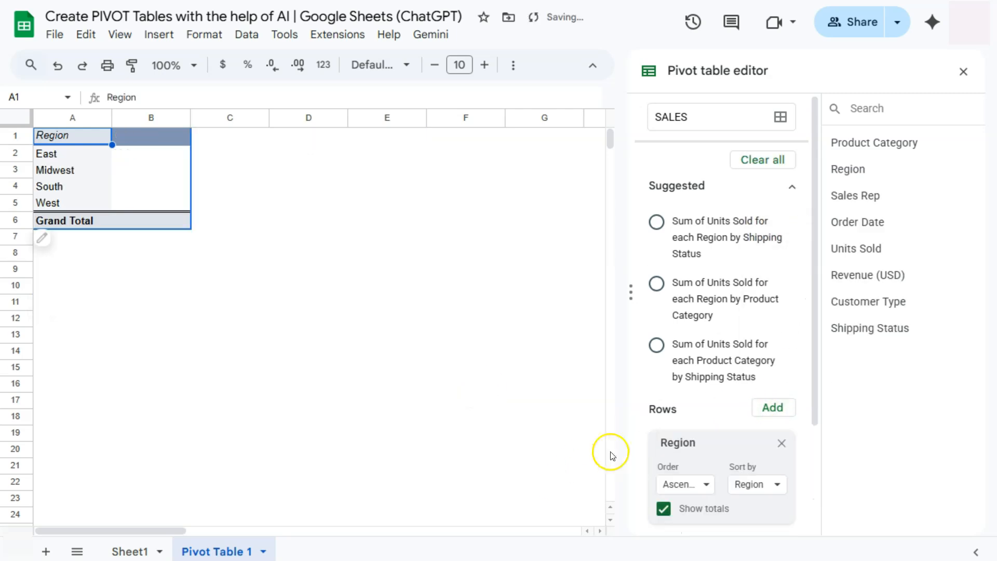
pyautogui.scroll(-3, 641, 439)
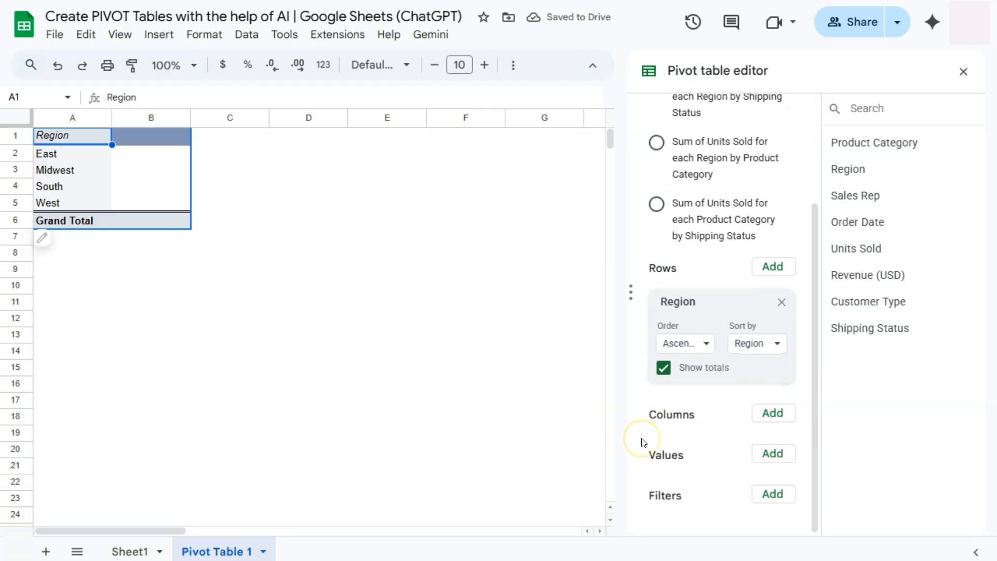
pyautogui.click(772, 454)
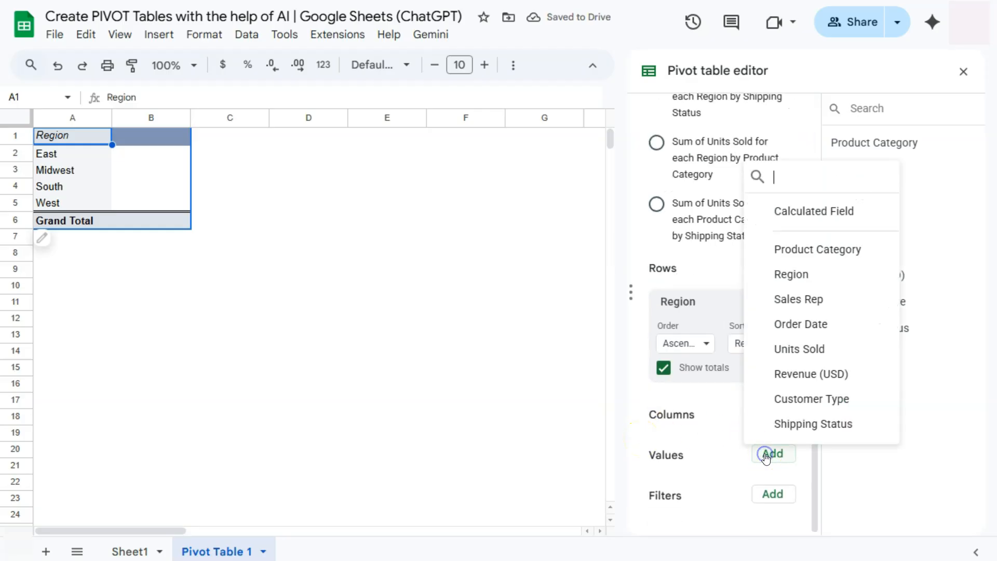
pyautogui.click(784, 349)
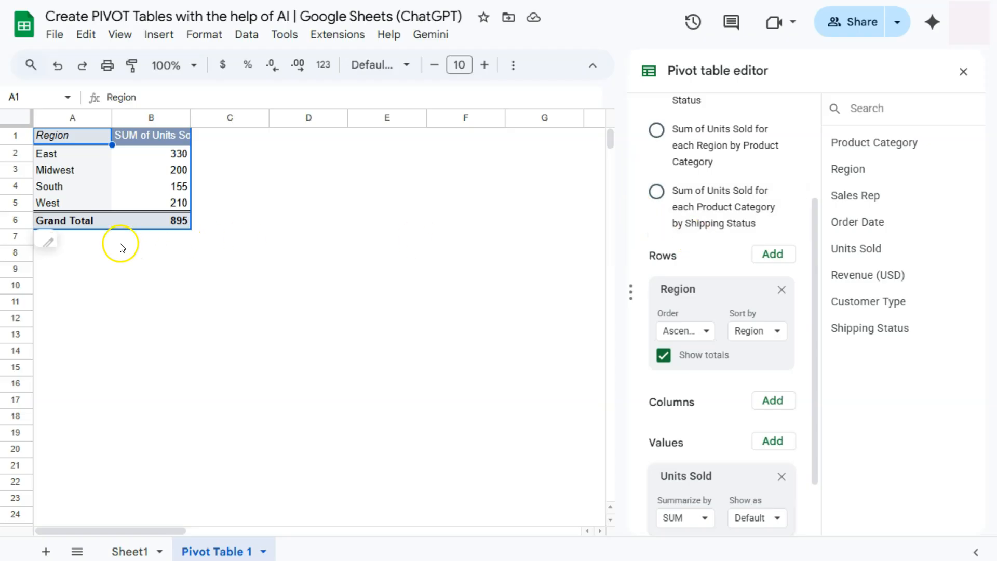
# - Remove Region from the pivot table's rows and Units Sold from its values
pyautogui.click(781, 289)
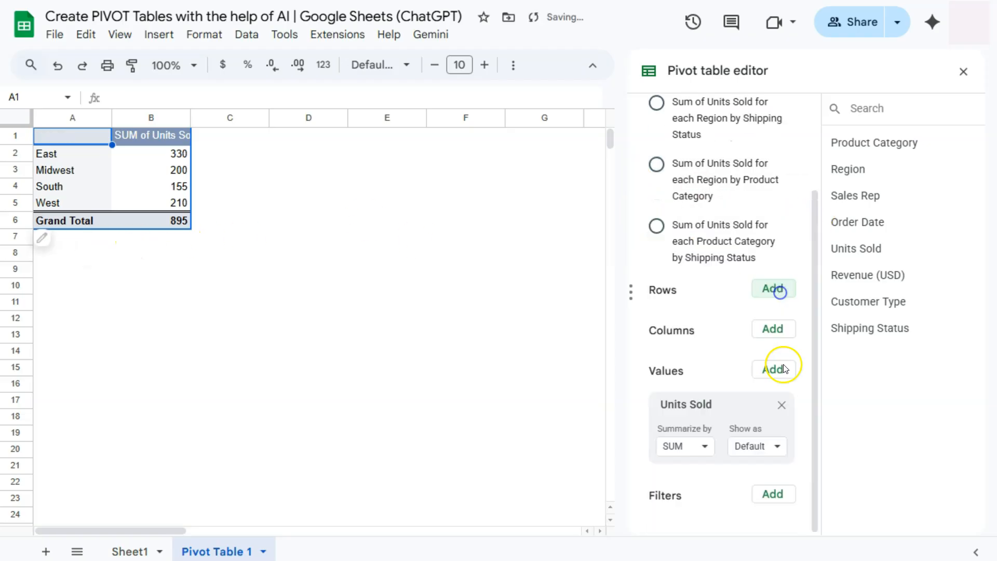
pyautogui.click(782, 405)
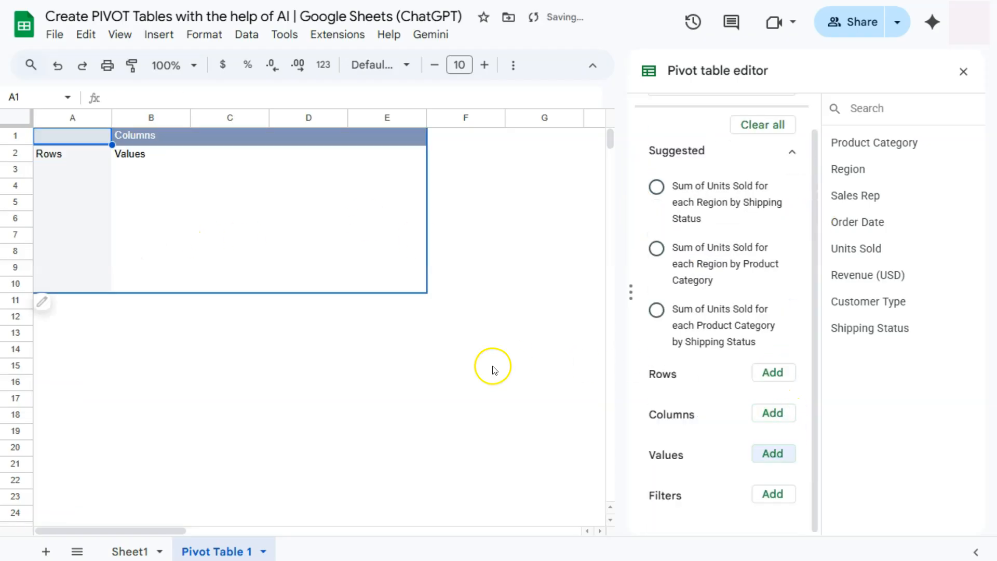
# - Set up the pivot table with Product Category as rows, Region as columns and Revenue (USD) as values
pyautogui.click(773, 372)
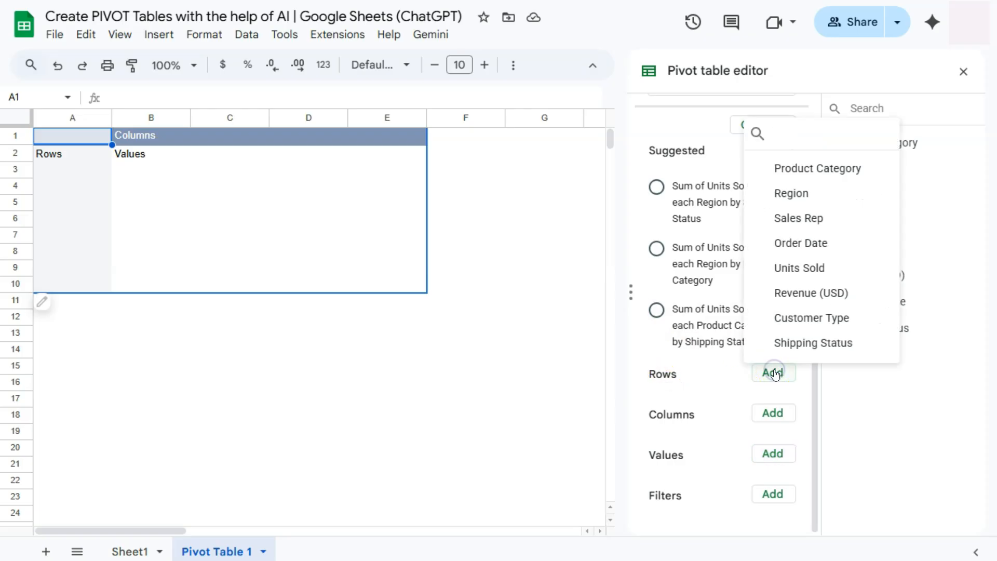
pyautogui.click(800, 169)
pyautogui.scroll(-2, 679, 400)
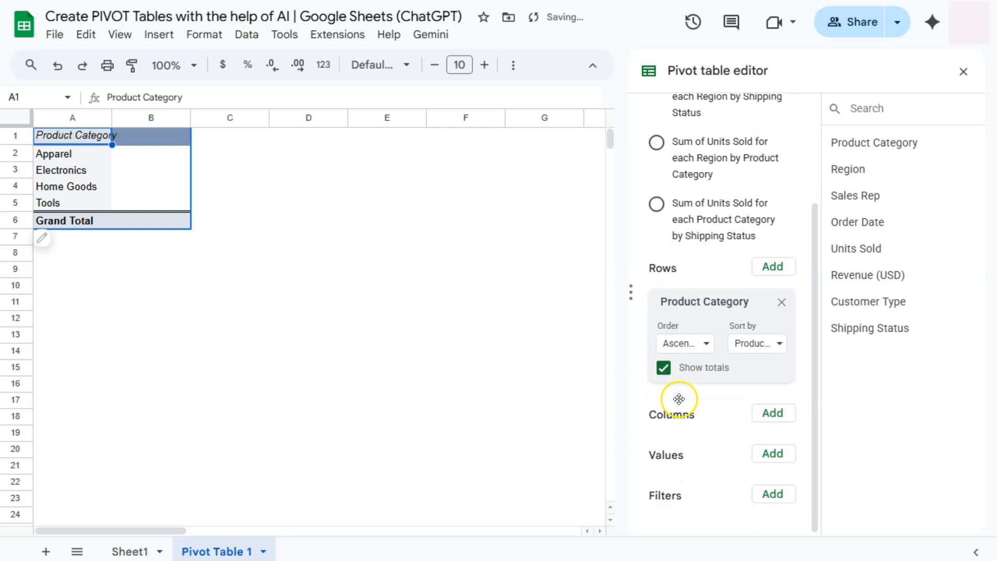
pyautogui.click(777, 412)
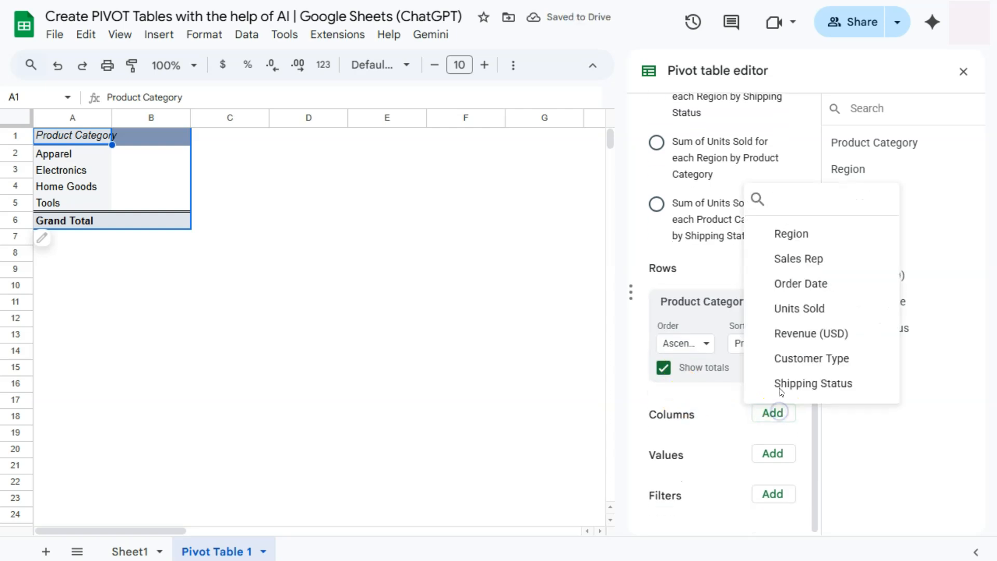
pyautogui.click(788, 232)
pyautogui.scroll(-2, 644, 456)
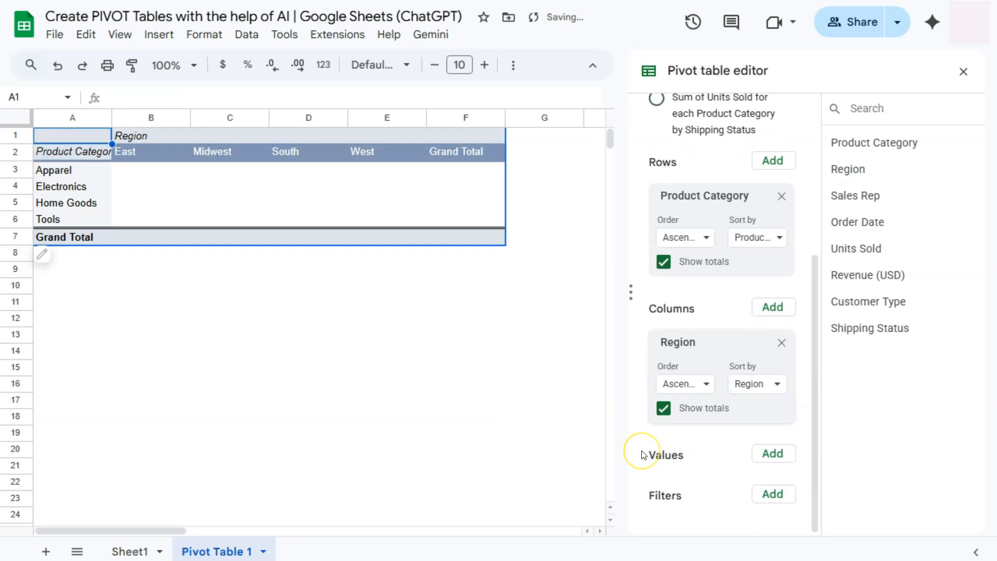
pyautogui.click(772, 454)
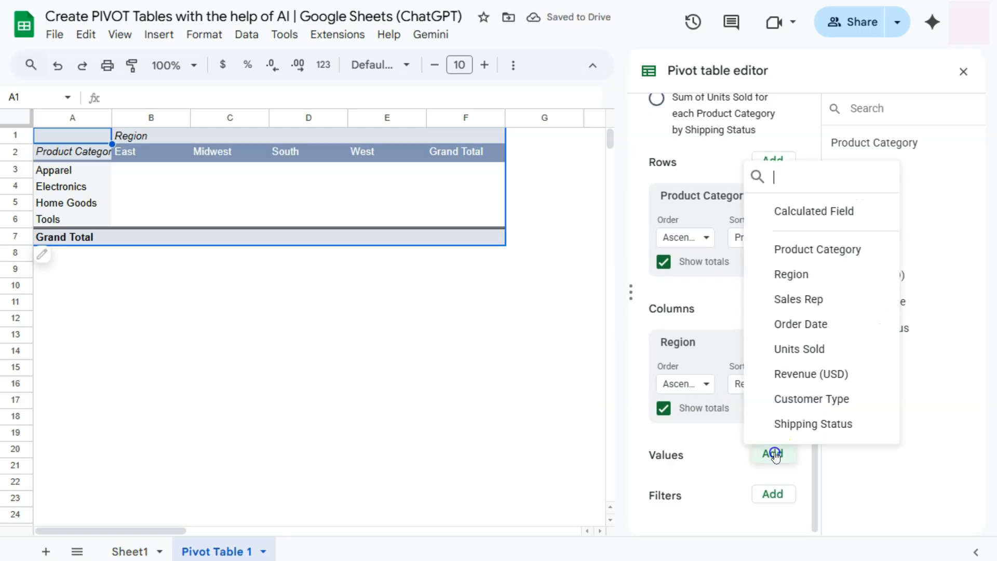
pyautogui.click(811, 373)
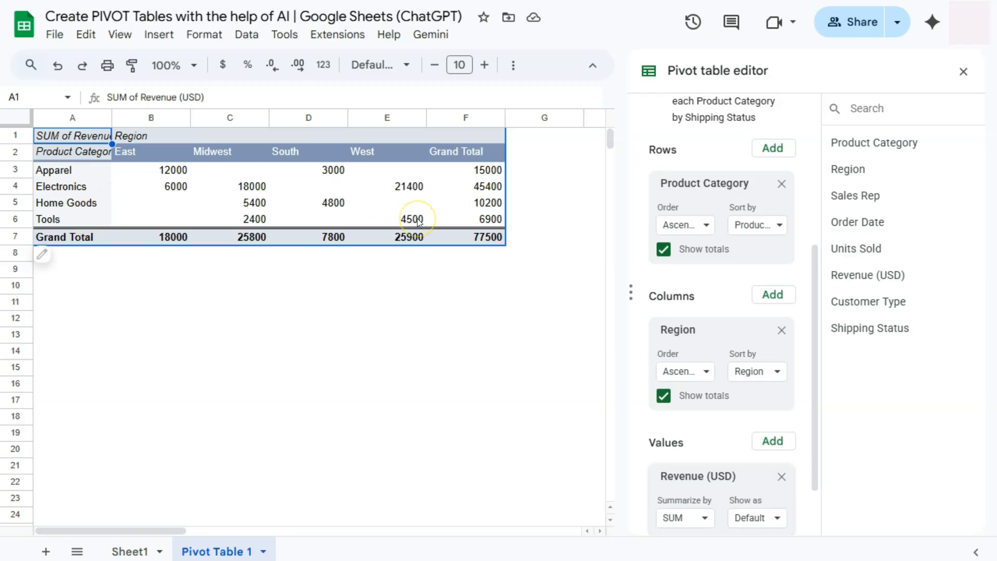
# - Switch to ChatGPT and look over the other suggested pivot table settings
pyautogui.click(423, 1)
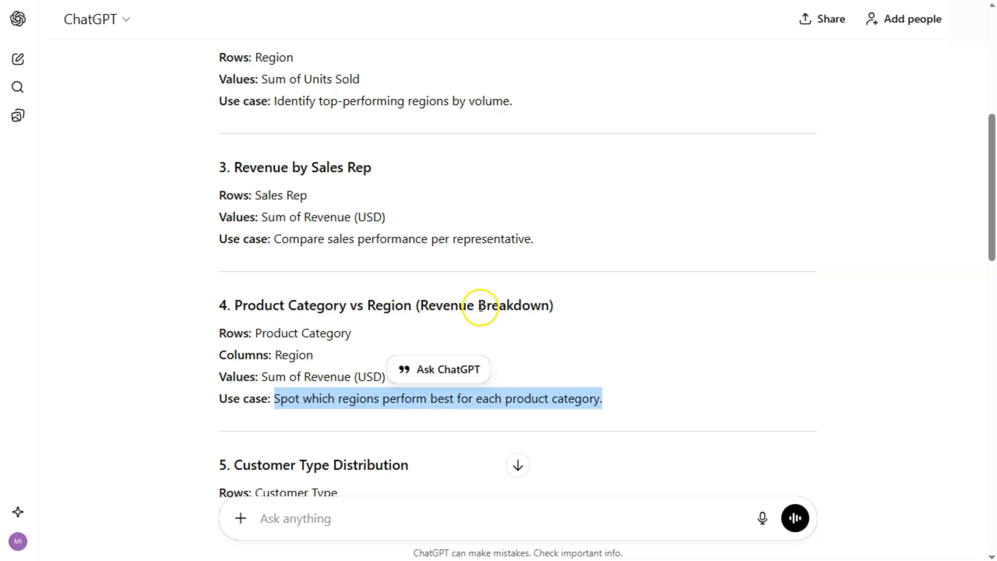
pyautogui.scroll(6, 514, 297)
pyautogui.scroll(-2, 514, 297)
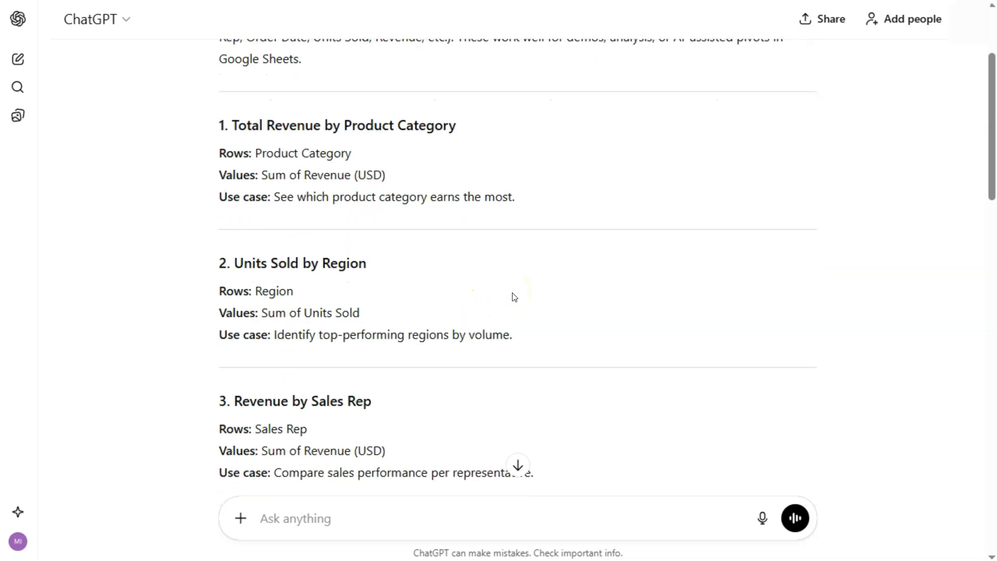
pyautogui.scroll(-5, 514, 297)
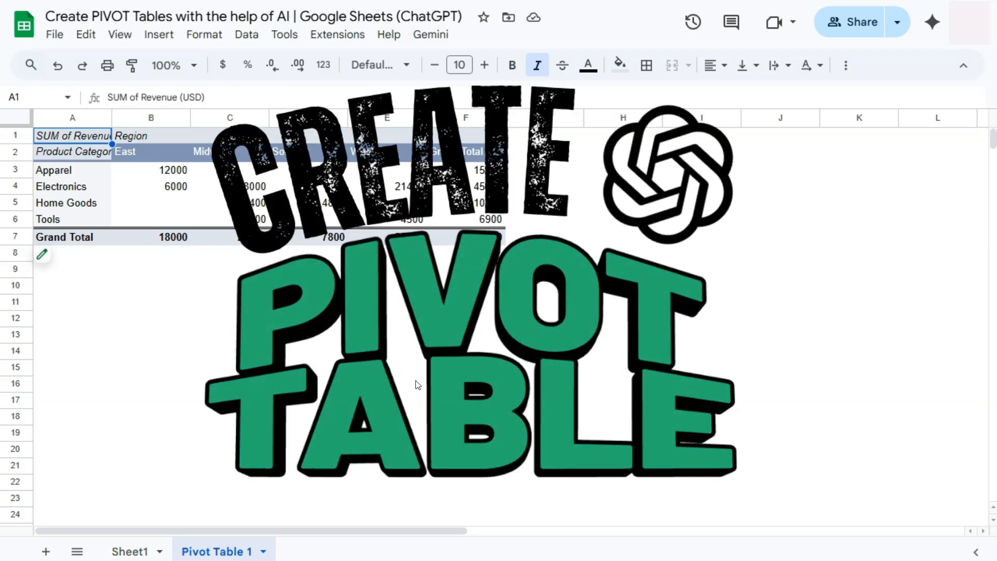
pyautogui.click(416, 391)
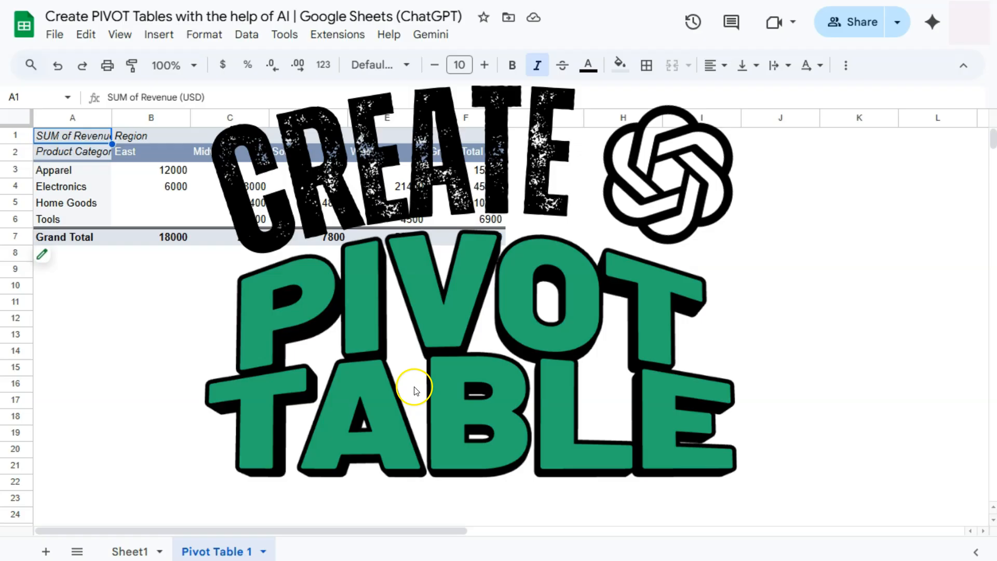